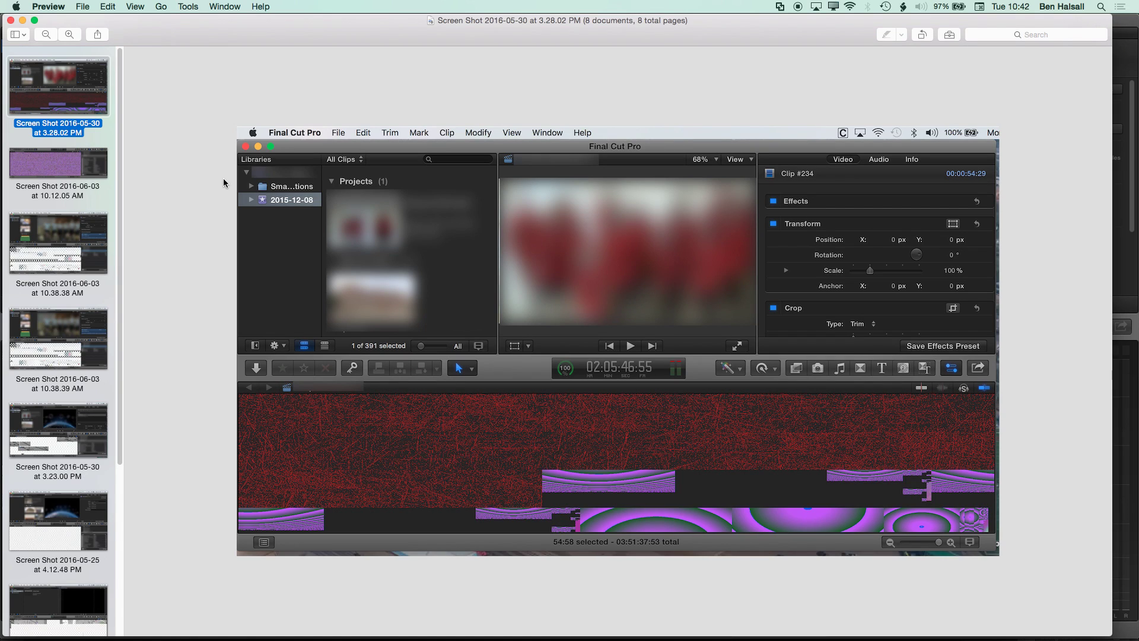
- Browse the 10.12.05 AM, 10.38.38/39 AM, 3.23.00 PM, 10.47.40 AM and 4.12.48 PM screenshots
click(87, 165)
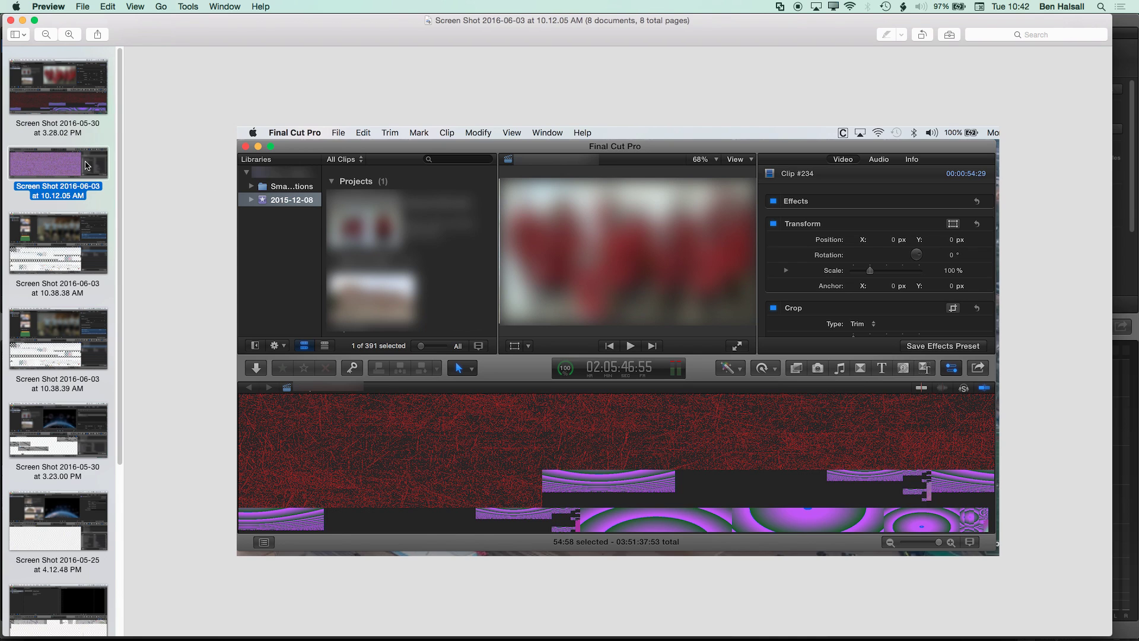
click(80, 247)
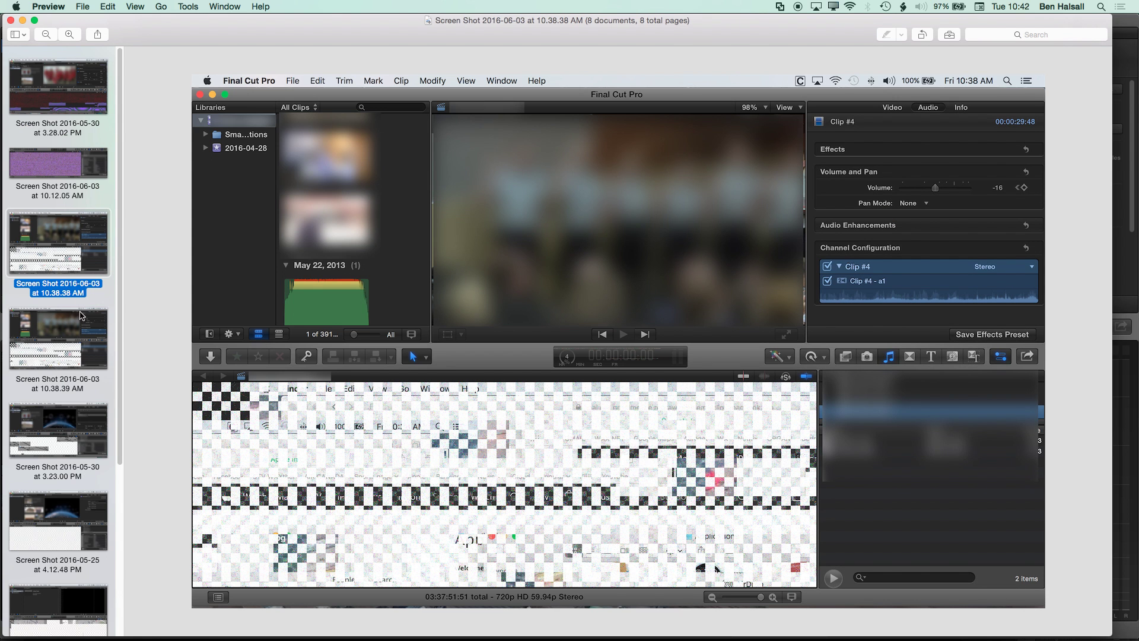
click(82, 333)
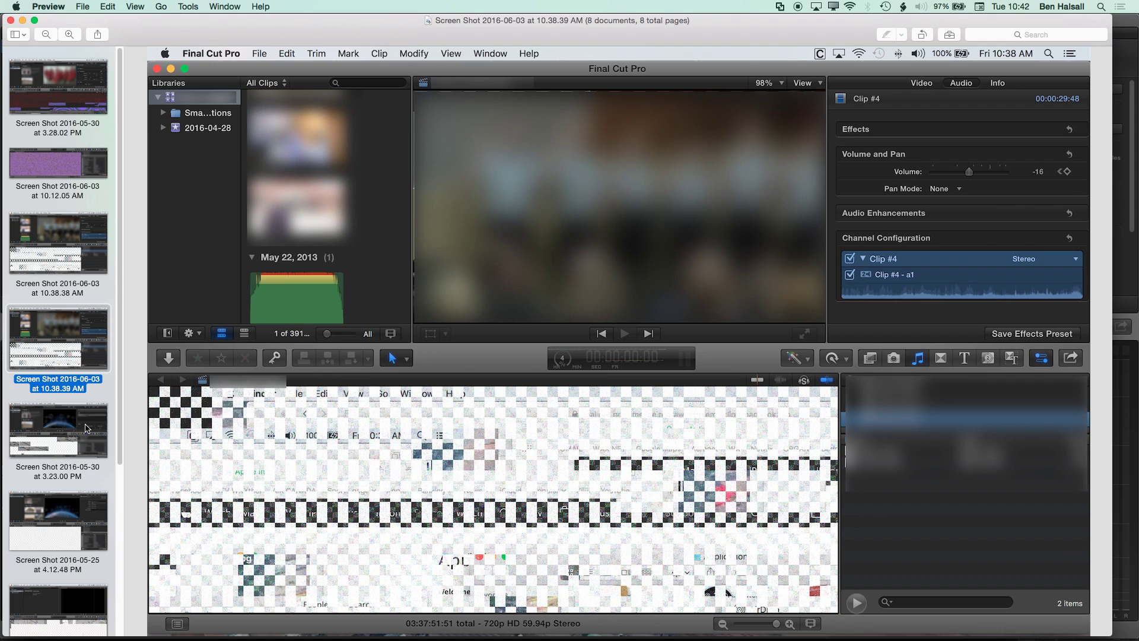
click(89, 432)
key(Down)
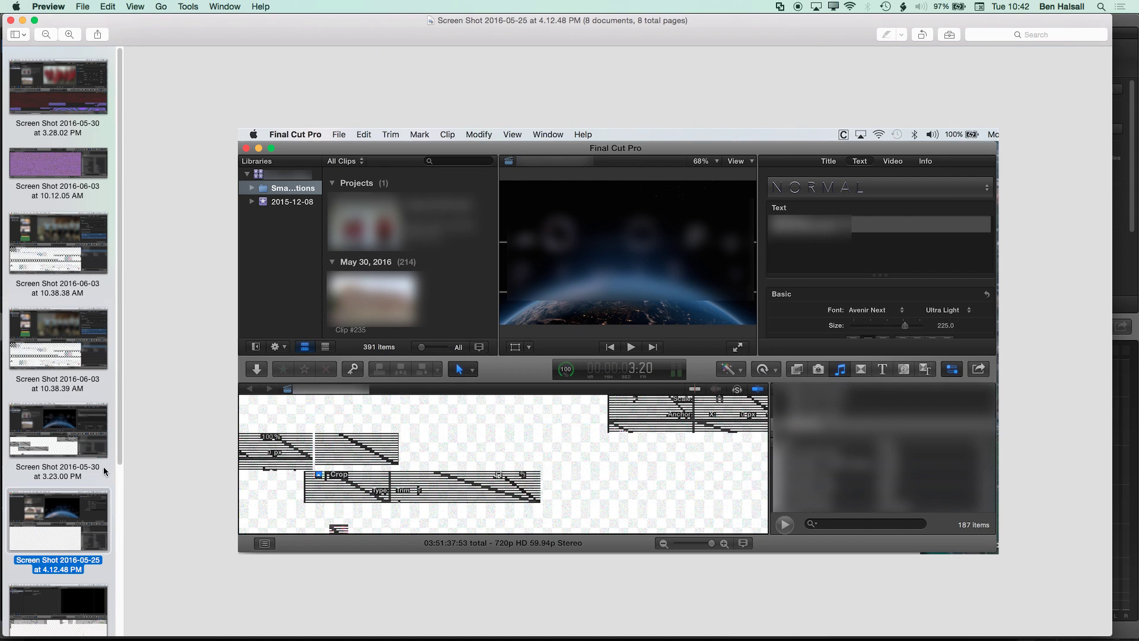
drag(119, 417, 119, 506)
click(96, 495)
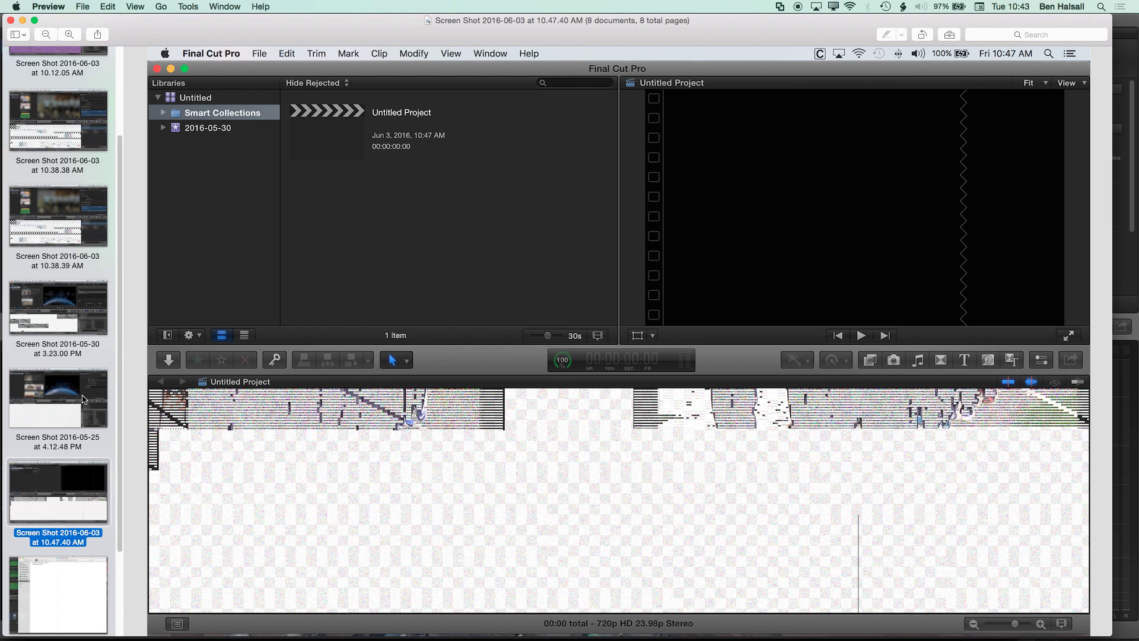
click(84, 399)
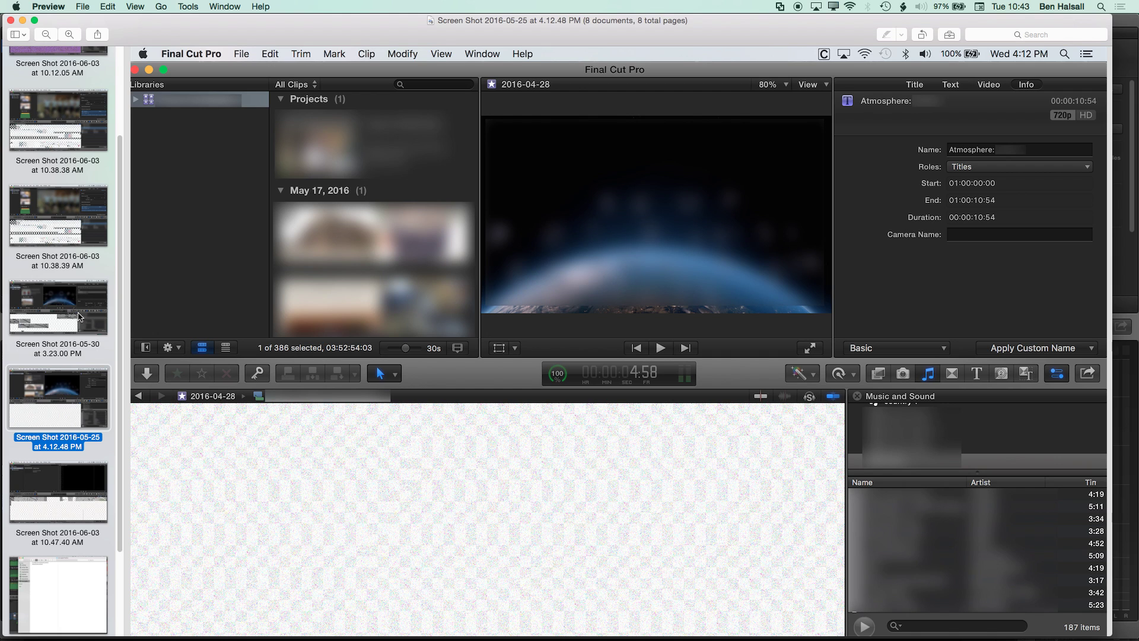
- Flip past the earlier screenshots to the 2016-06-03 11.48.24 AM cache-folder screenshot
click(82, 298)
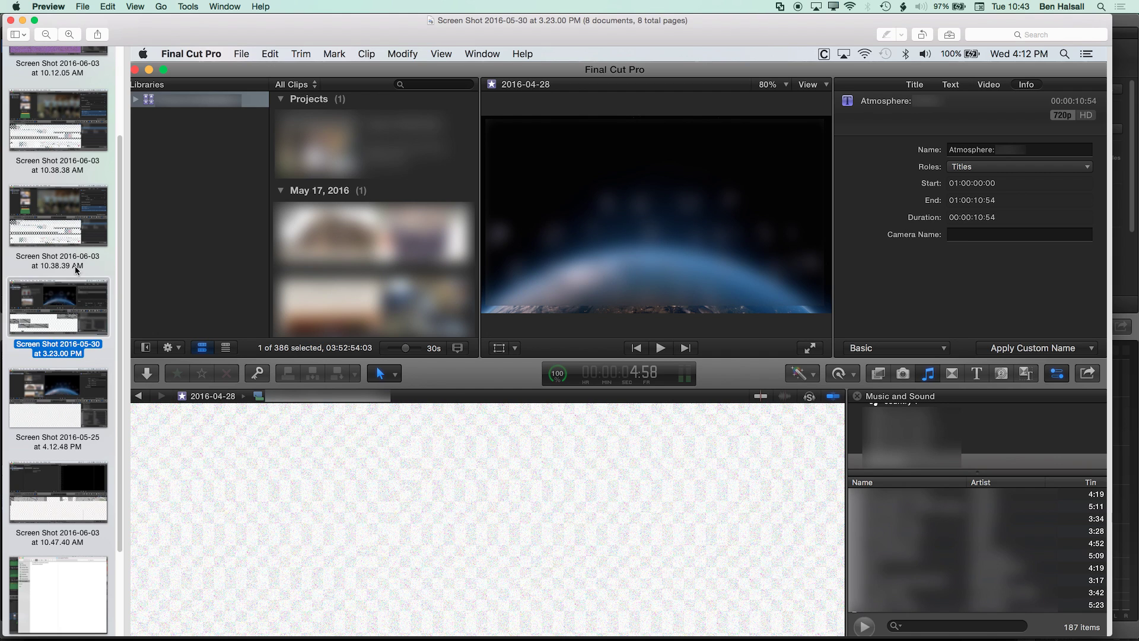
click(69, 209)
drag(118, 210, 121, 130)
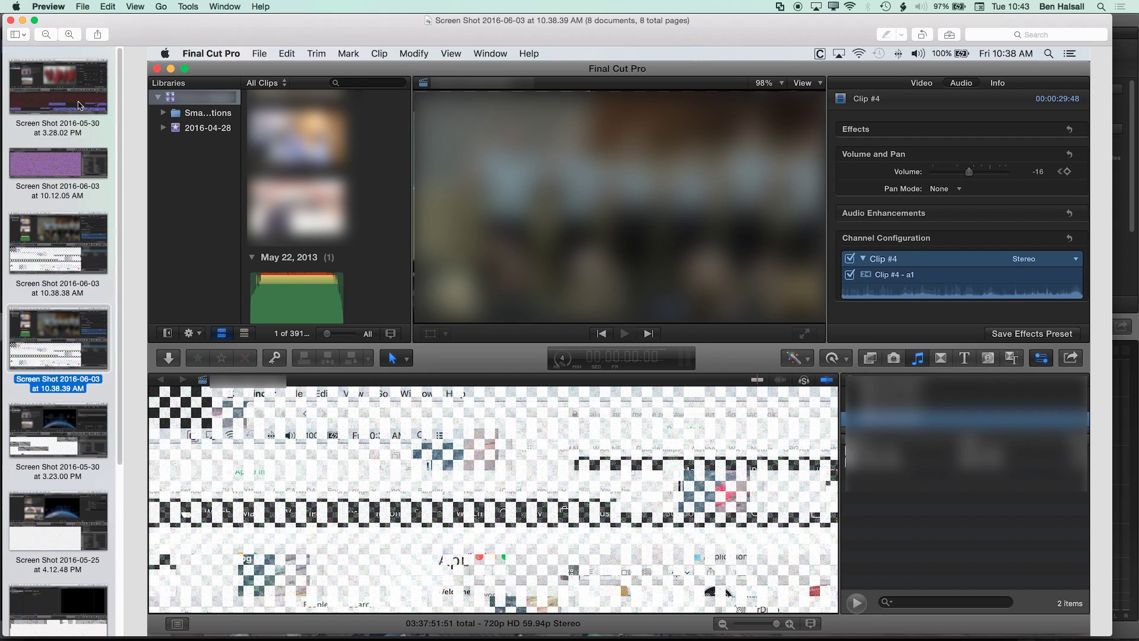
click(74, 106)
click(74, 173)
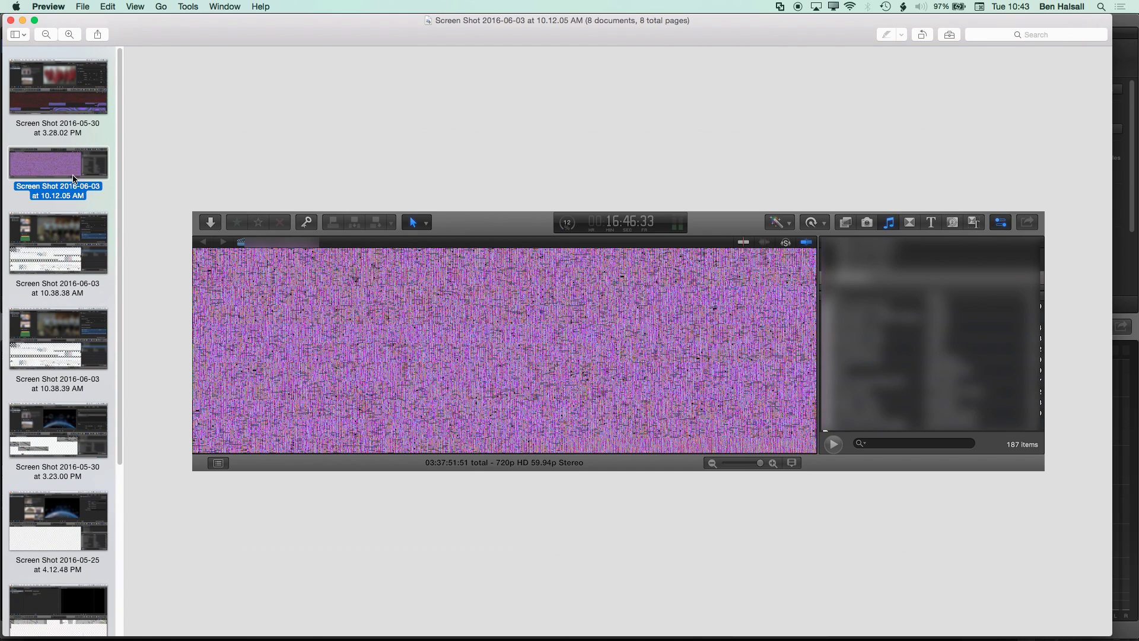
click(68, 234)
drag(119, 197, 120, 431)
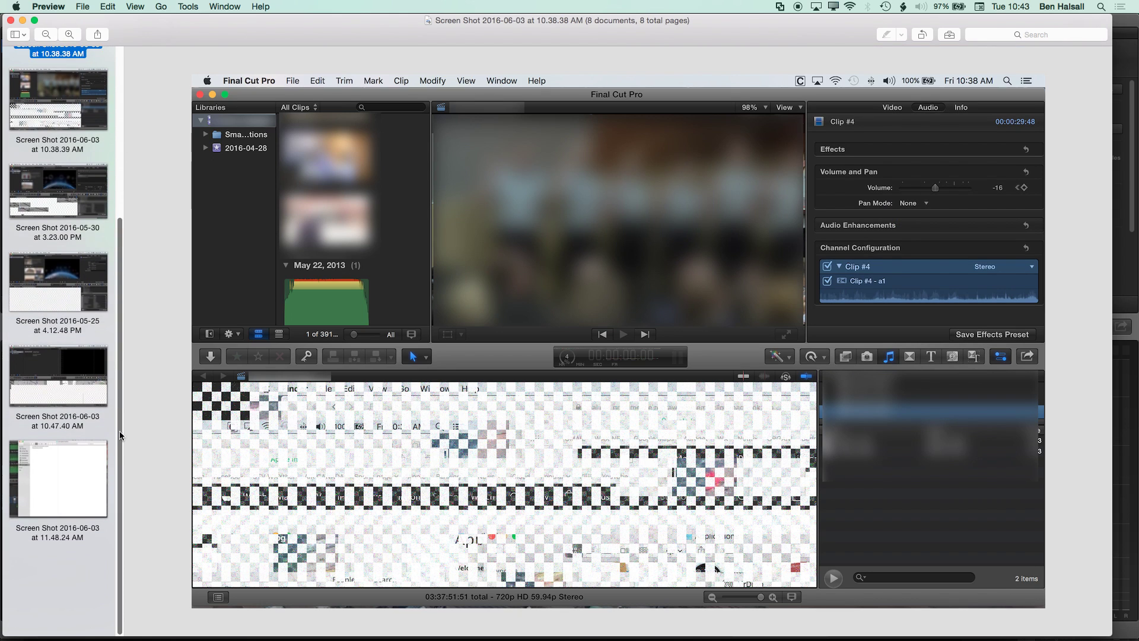
click(70, 474)
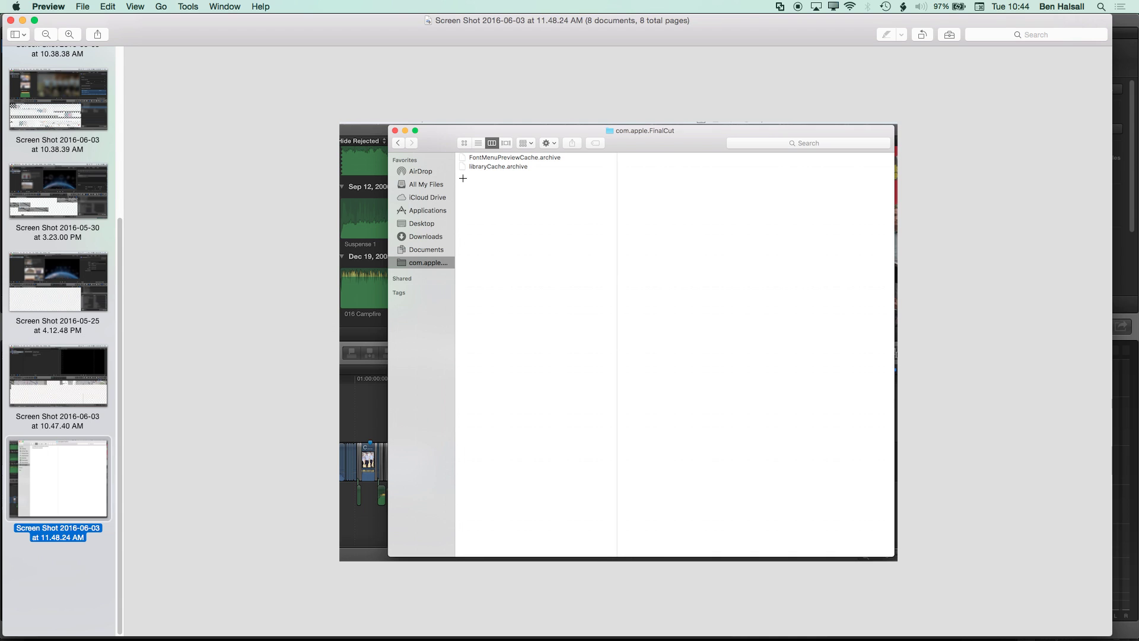
- In Finder, close the originals window and open the Library folder in column view
key(super+Tab)
key(super+Tab)
key(super+Tab)
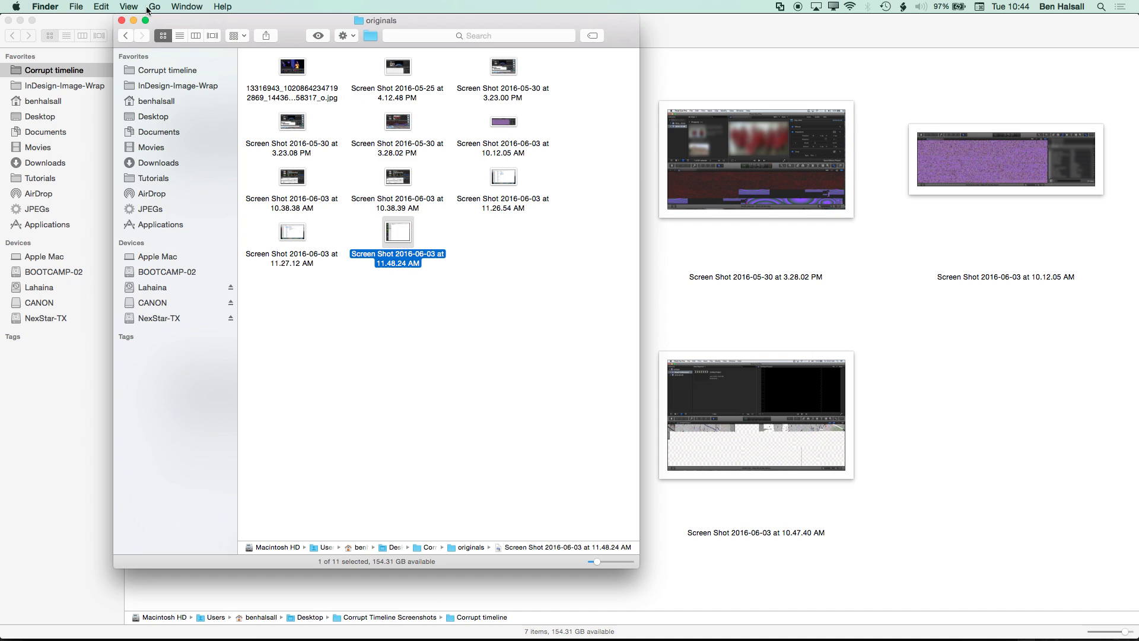
click(121, 21)
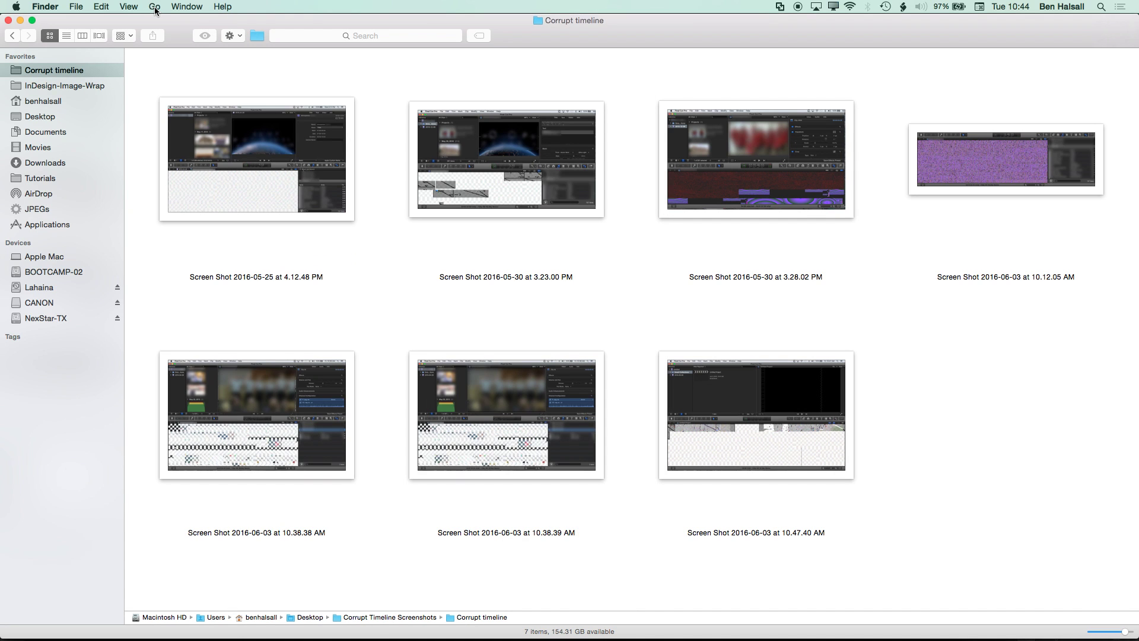
click(154, 7)
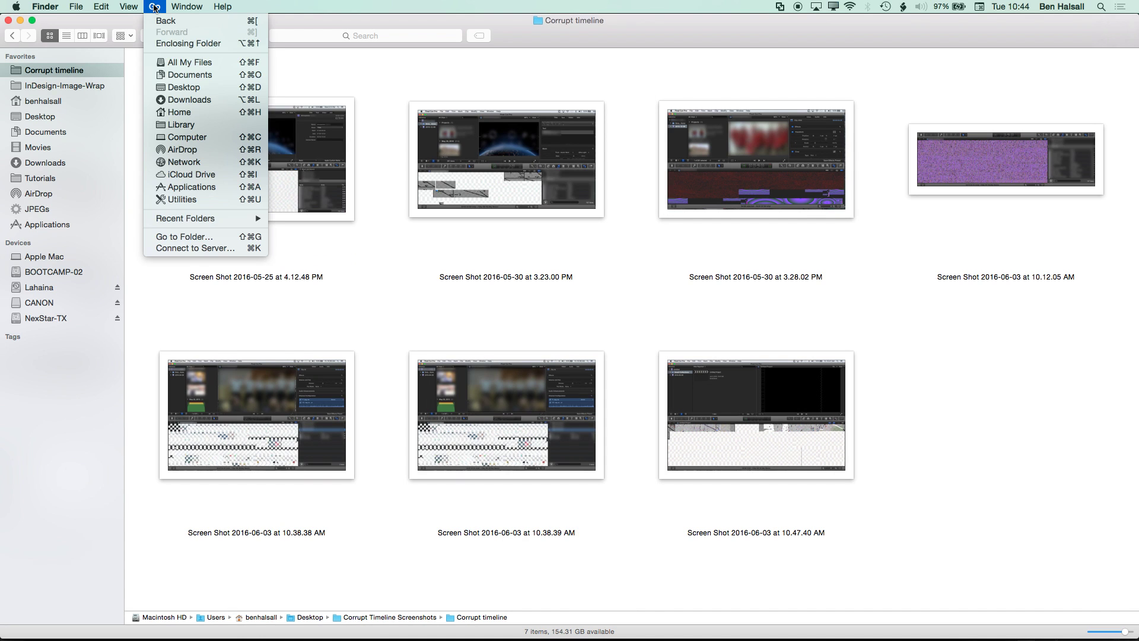
click(178, 124)
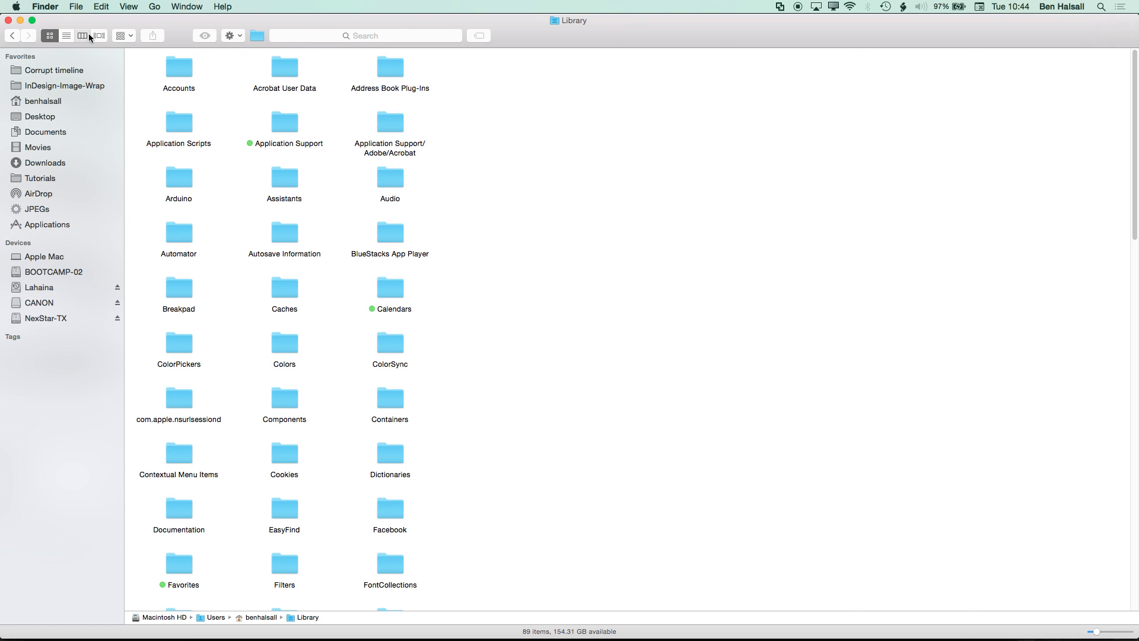
click(83, 36)
- Reveal the hidden user Library in the Go menu with Option and open it
click(154, 6)
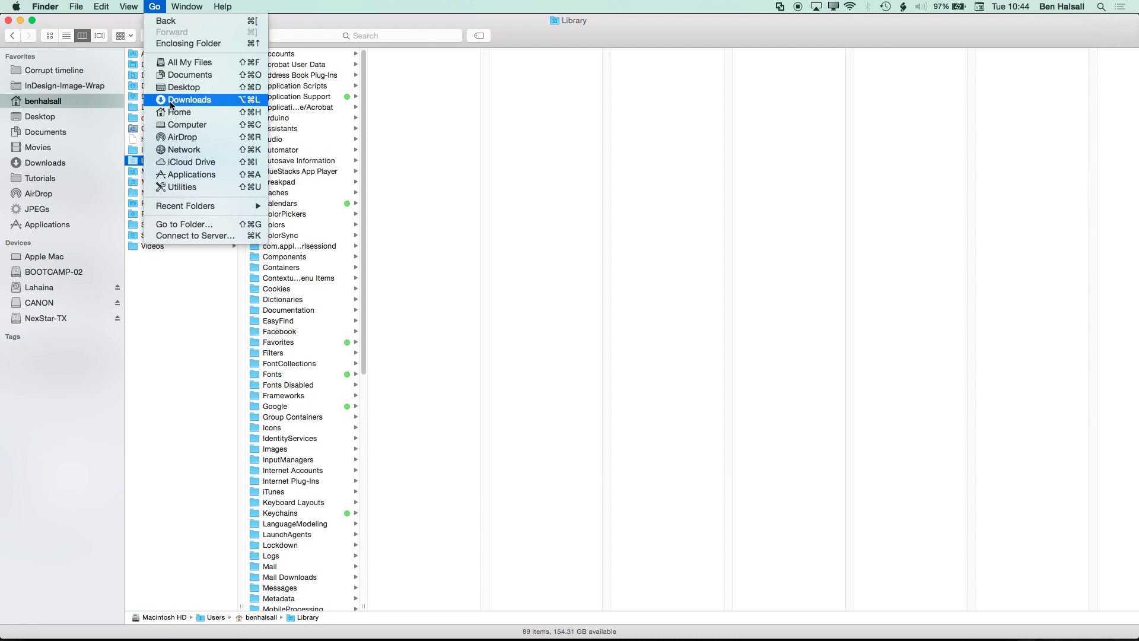
key(alt)
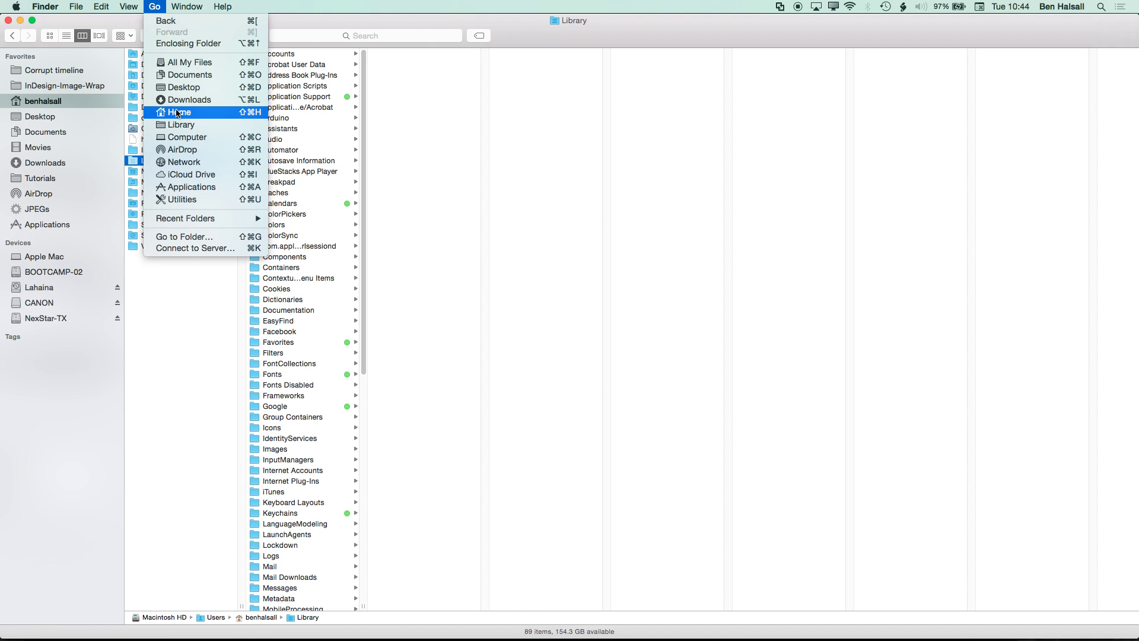
click(291, 26)
- Open Caches > com.apple.FinalCut and select FontMenuPreviewCache.archive and libraryCache.archive
click(295, 193)
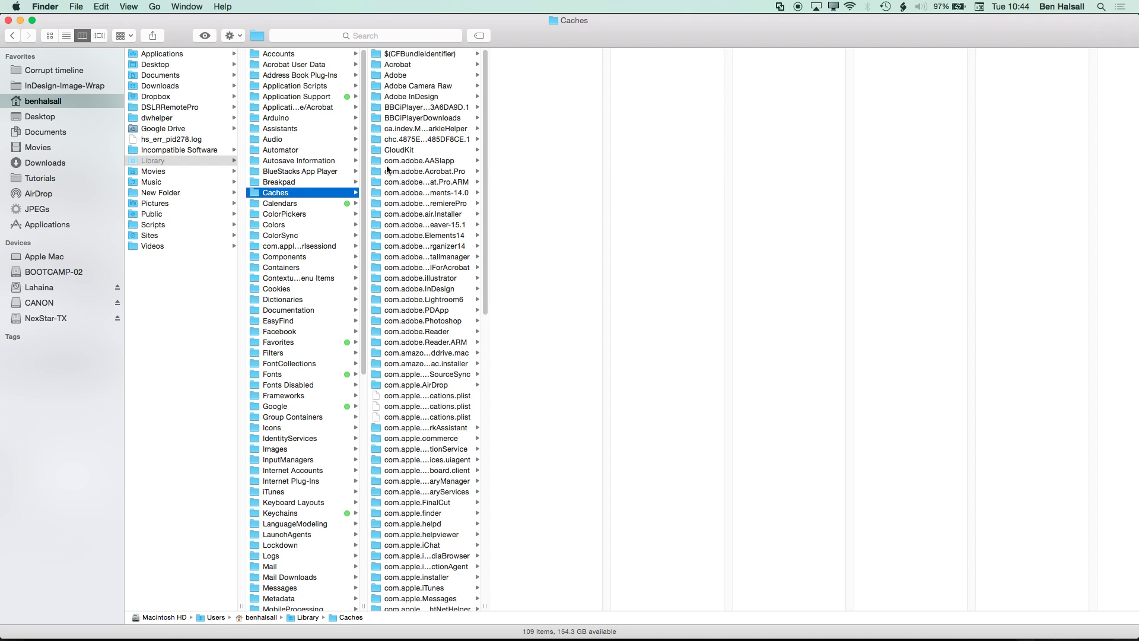
double_click(485, 606)
click(440, 504)
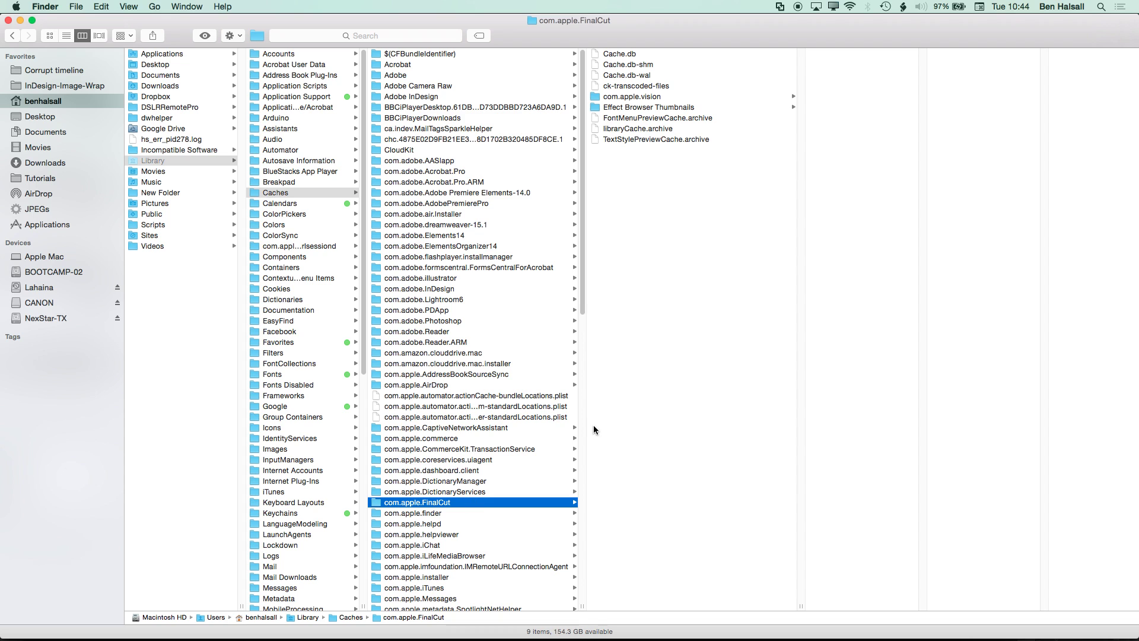
click(638, 119)
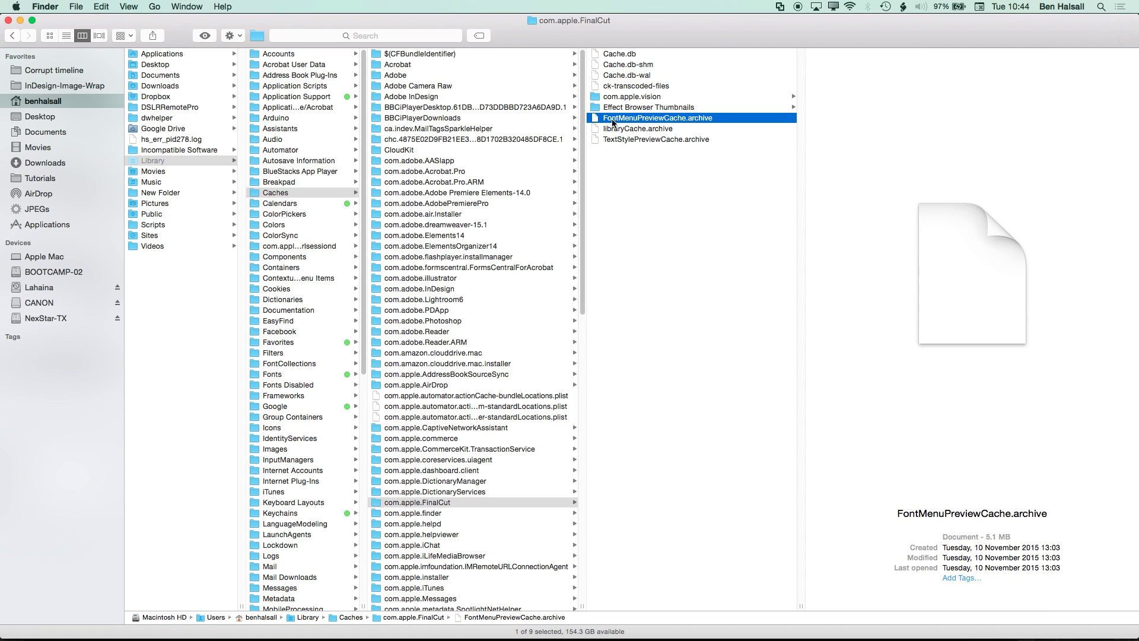
shift+click(646, 130)
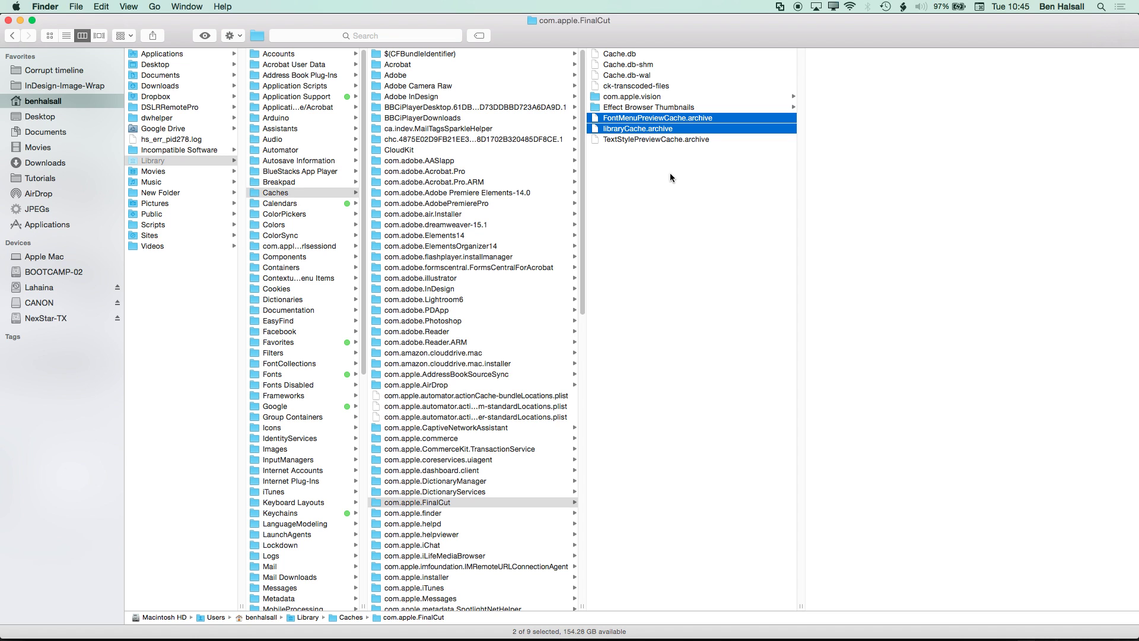
key(super+Tab)
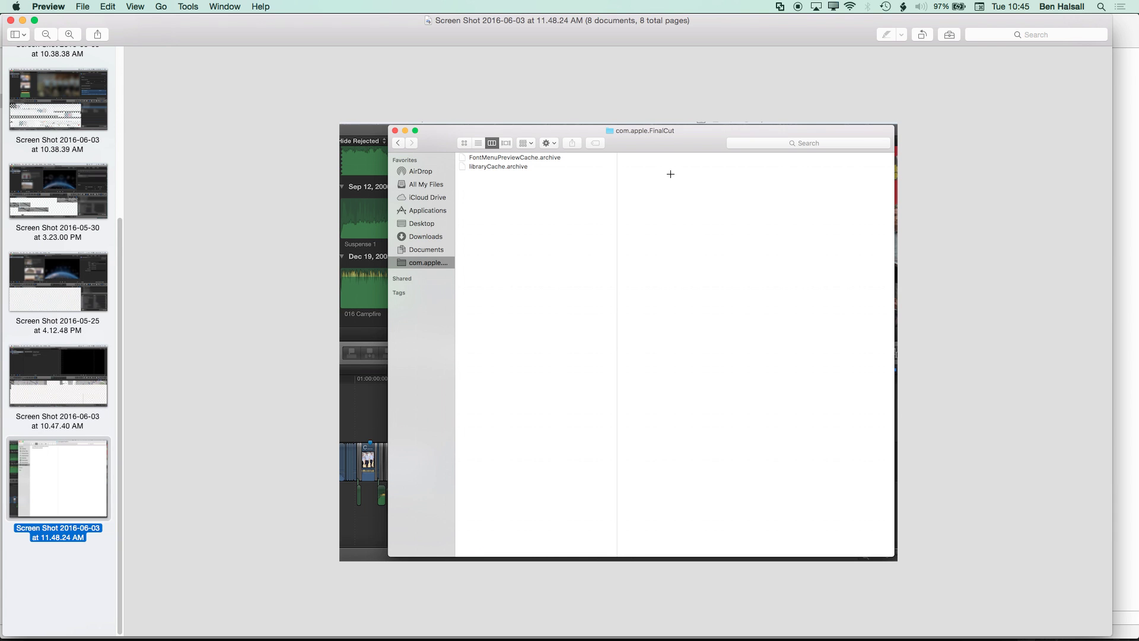
- View the 10.47.40 AM and then the 2016-05-25 4.12.48 PM screenshots in Preview
click(93, 383)
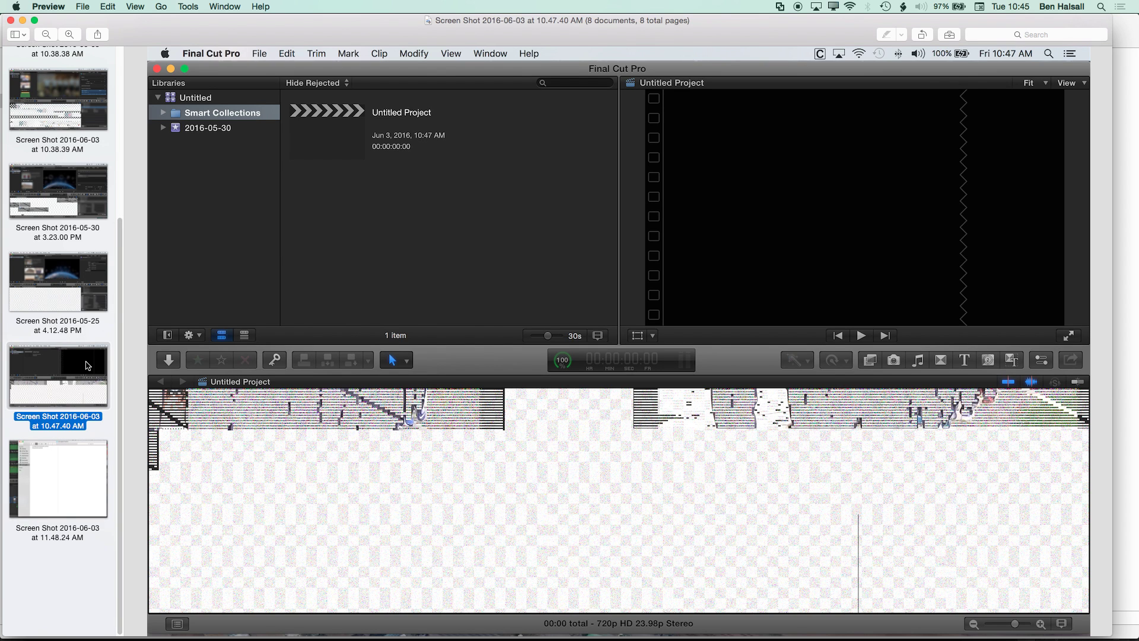
click(68, 272)
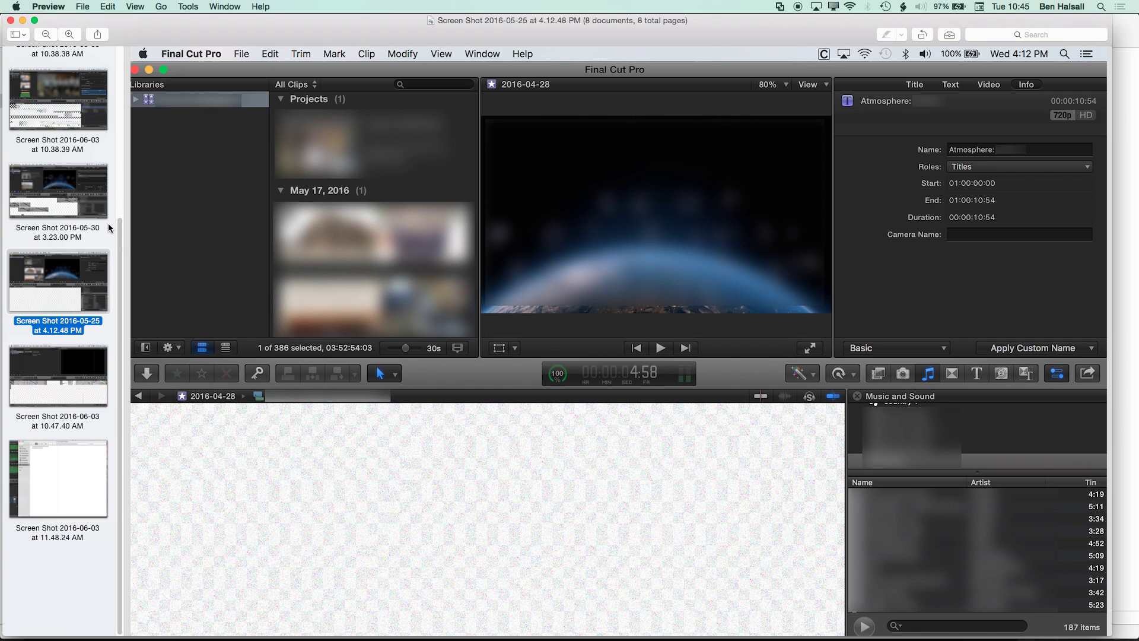
drag(120, 244, 87, 94)
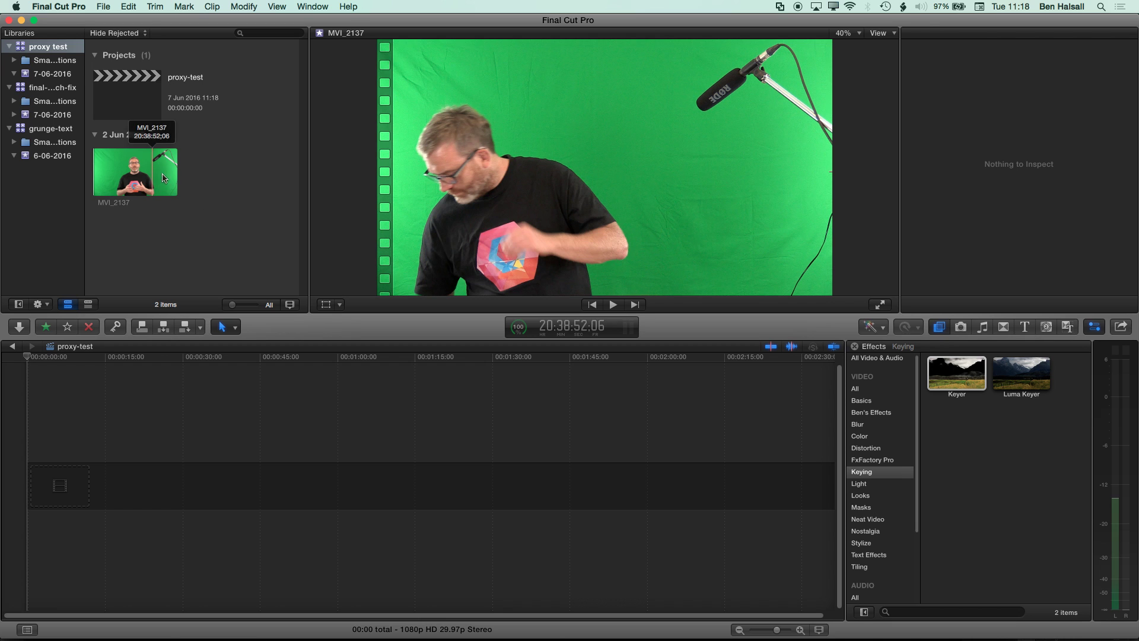
- Transcode the MVI_2137 clip with Create proxy media enabled
click(143, 174)
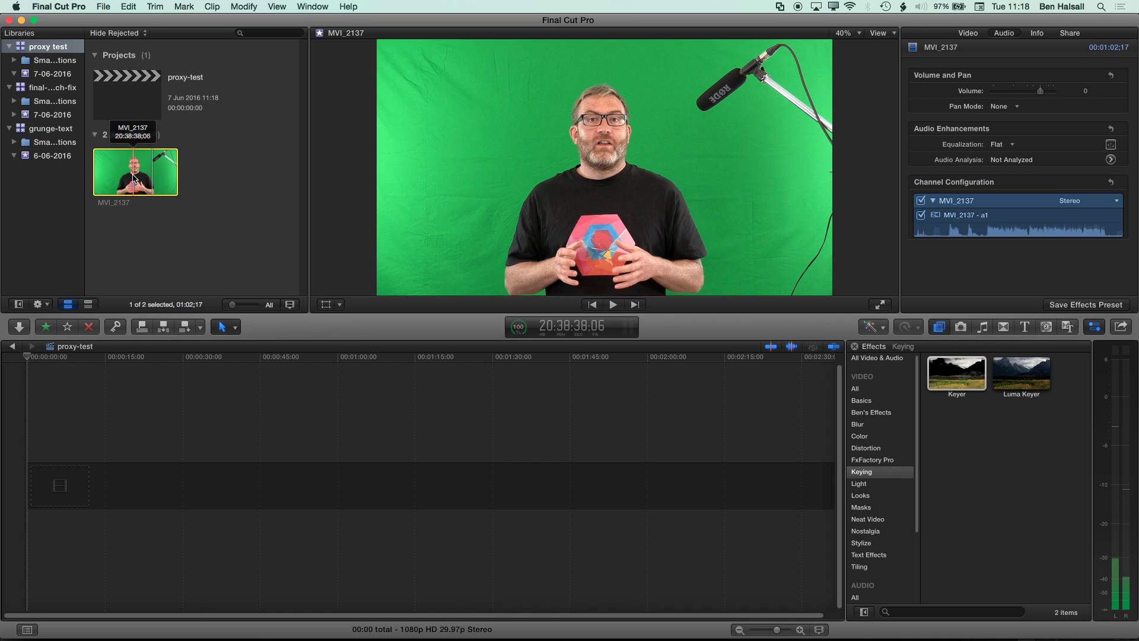
right_click(133, 172)
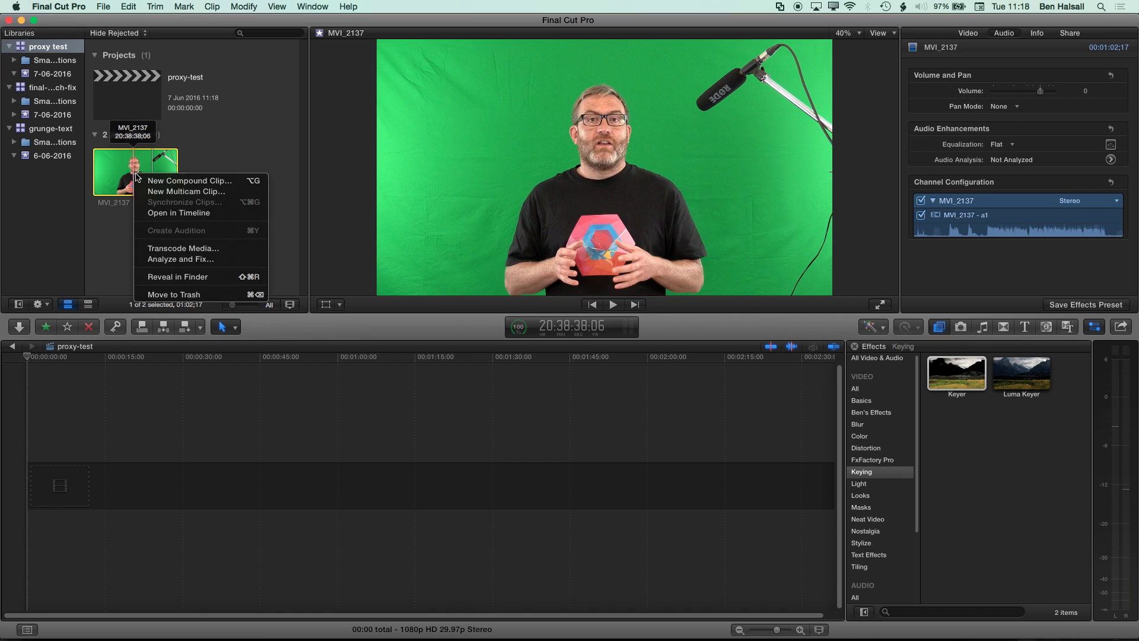
click(169, 249)
click(515, 76)
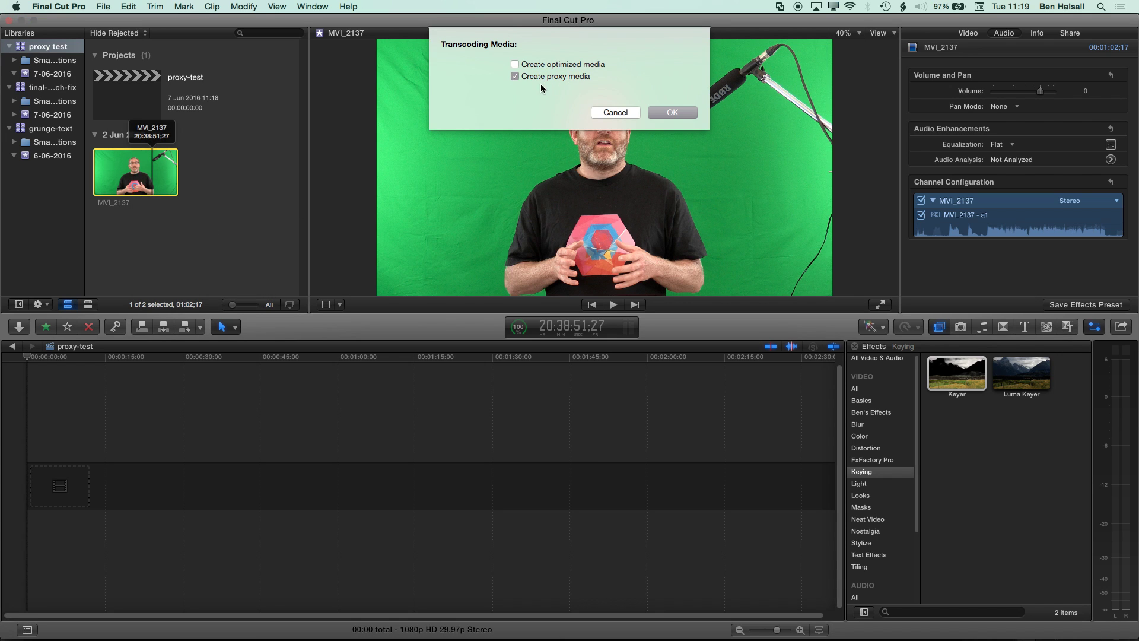
click(657, 112)
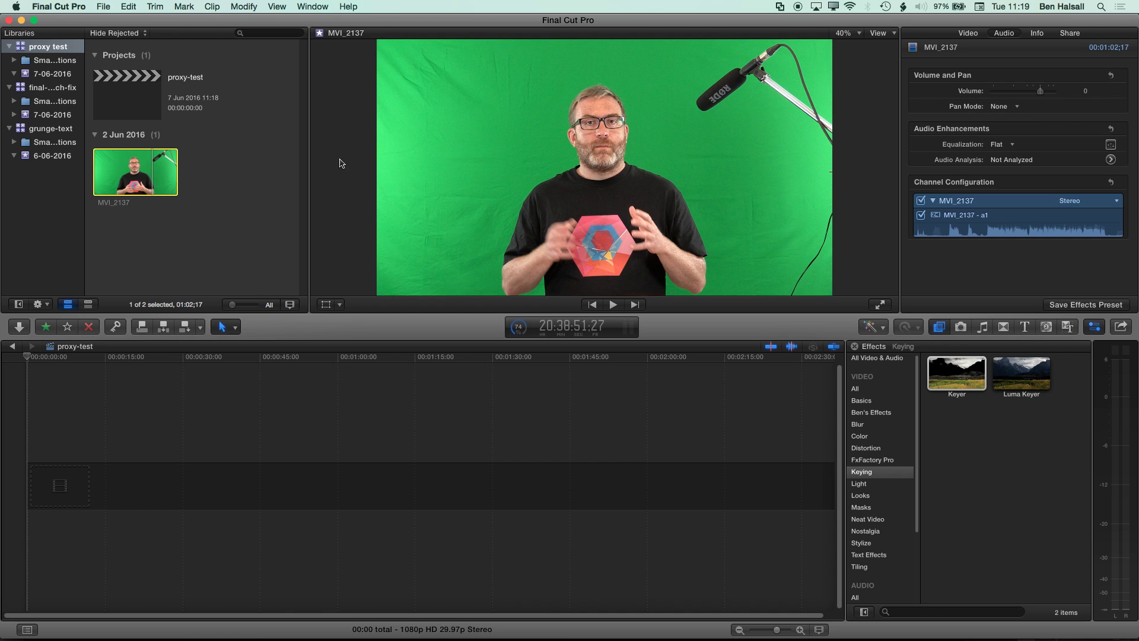
- Set the viewer to Proxy, add MVI_2137 to the proxy-test timeline, and scrub to about 17 and 22 seconds
click(894, 36)
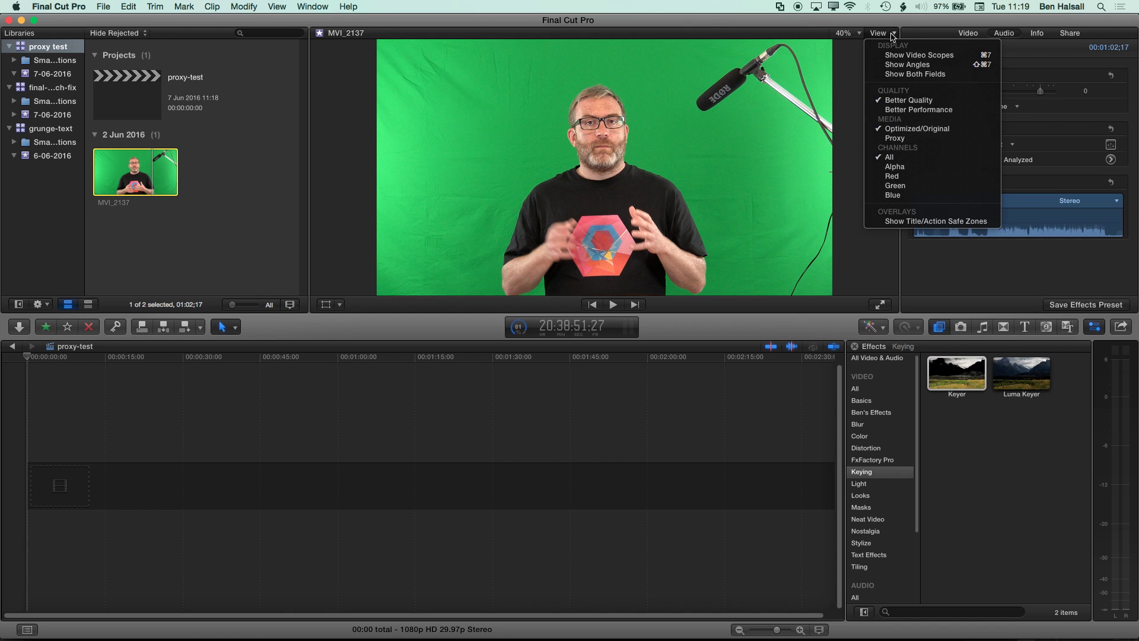
click(903, 137)
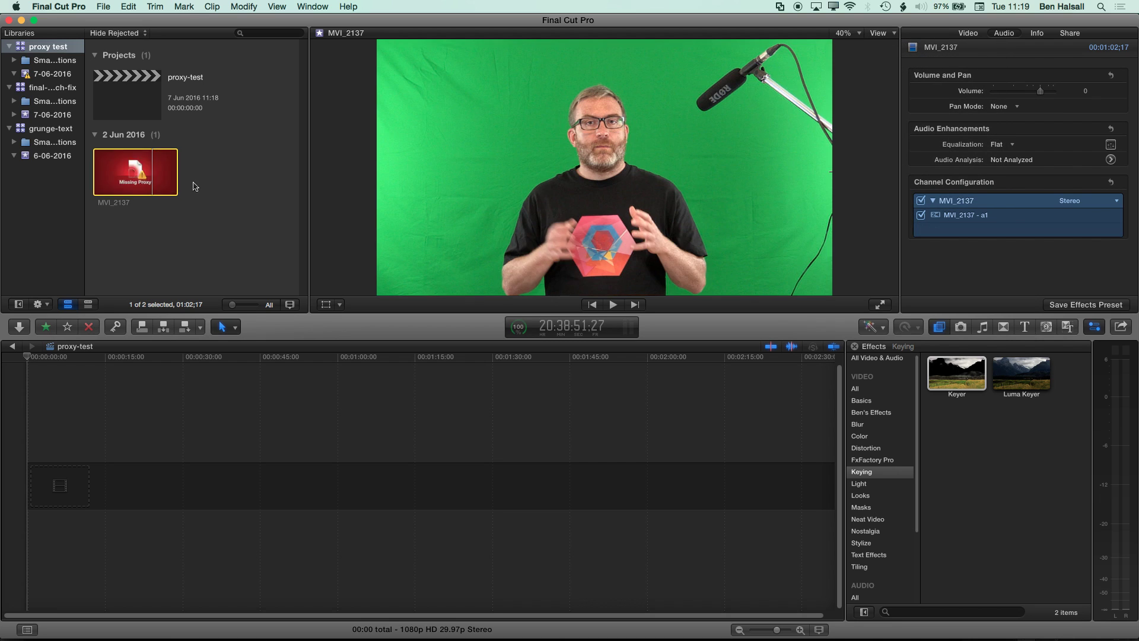
drag(135, 175, 74, 491)
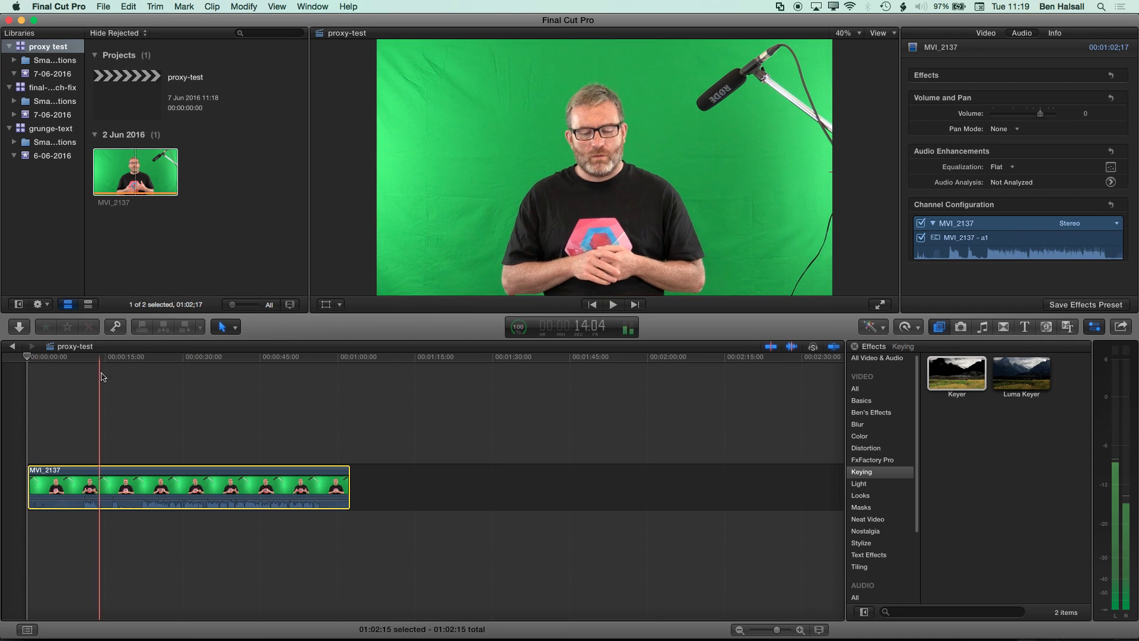
click(120, 405)
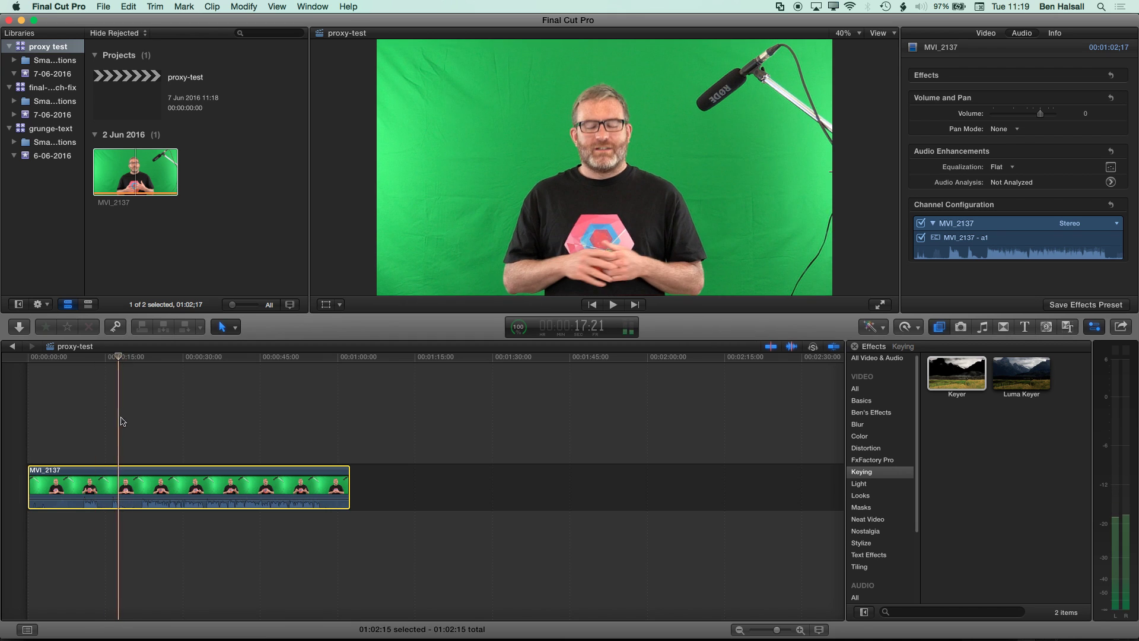
click(145, 361)
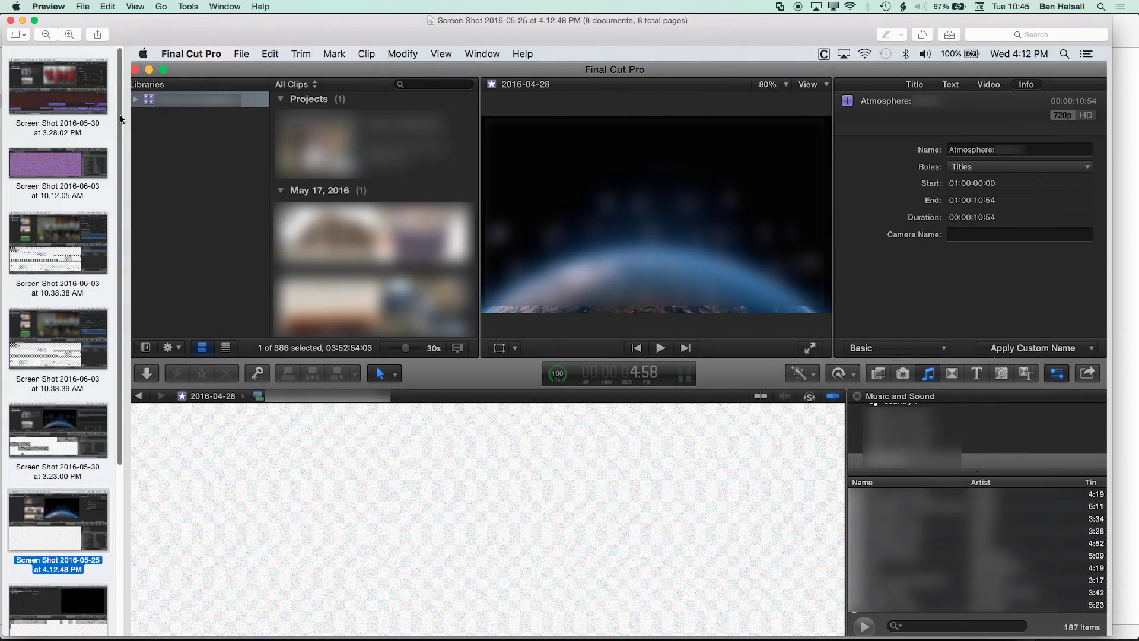
- Show the 2016-06-03 11.48.24 AM screenshot of the com.apple.FinalCut folder
drag(121, 231, 120, 403)
click(76, 471)
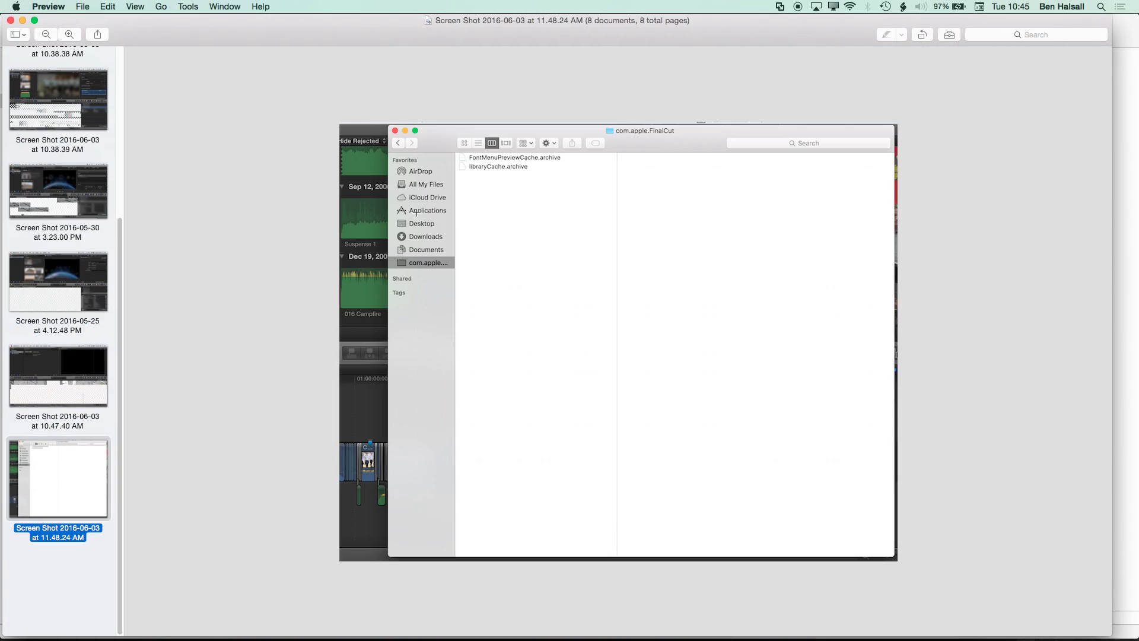